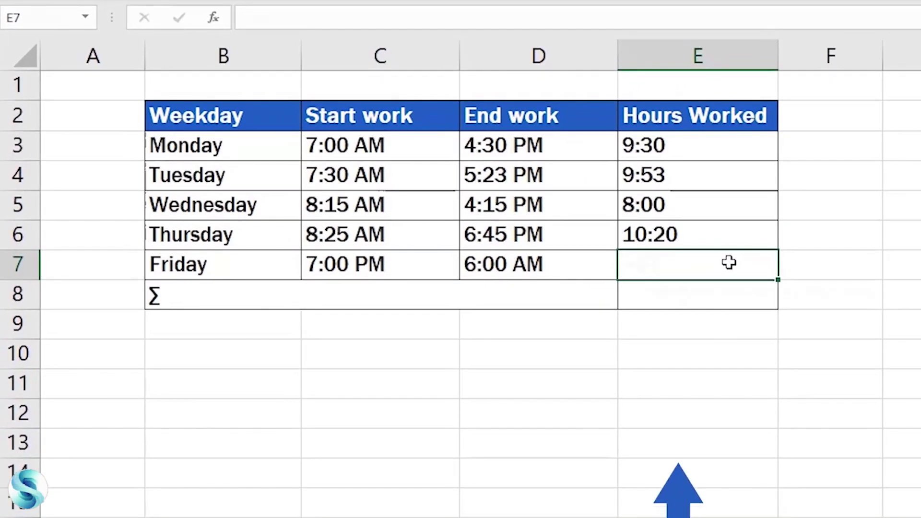
Enter =IF(C7>D7,D7+1,D7)-C7 in E7 so Friday's overnight shift shows 11:00.
type("=IF(")
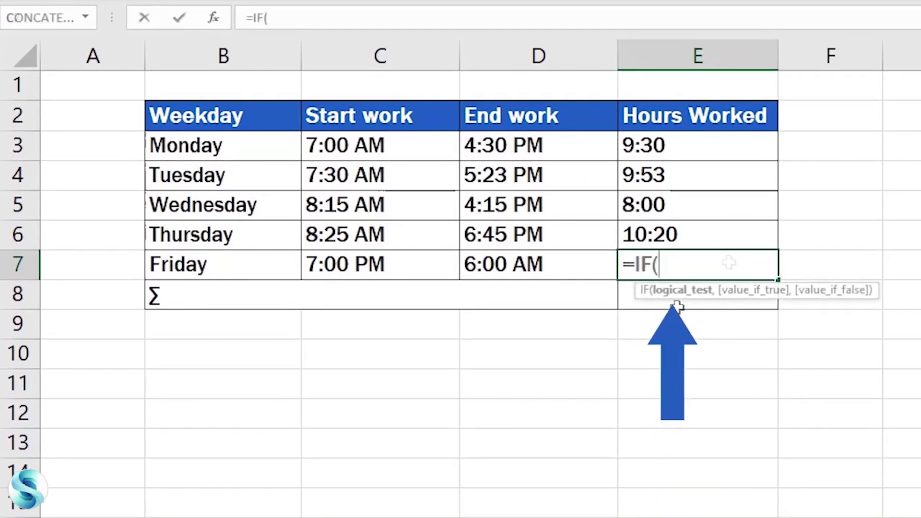
left_click(378, 264)
type(">")
left_click(575, 262)
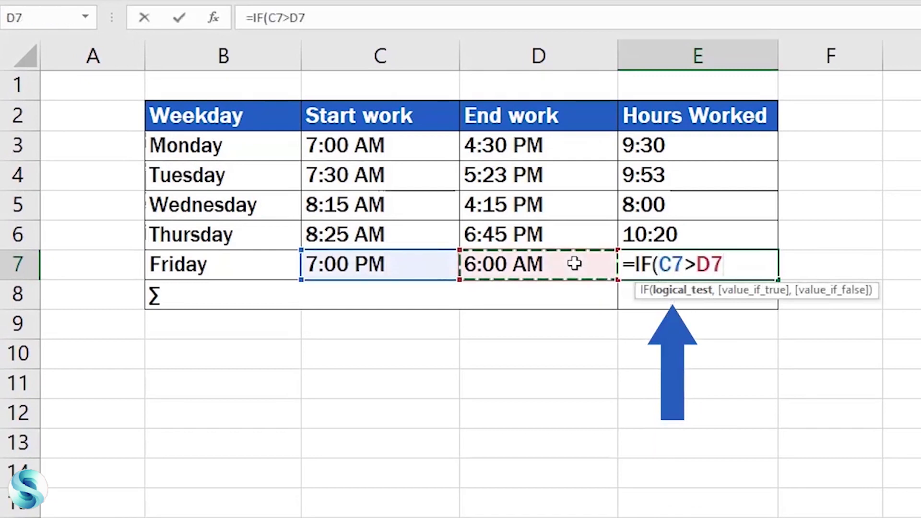
type(",D7+1,D7)")
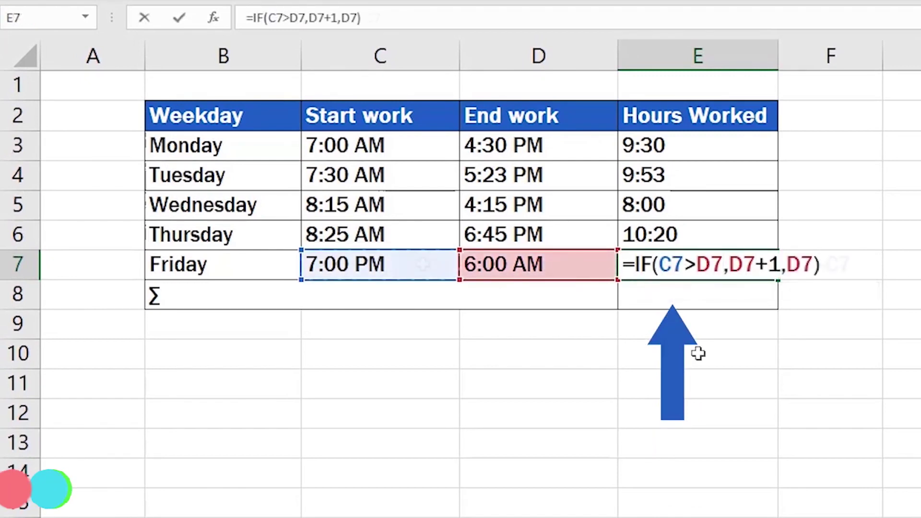
type("-")
left_click(423, 264)
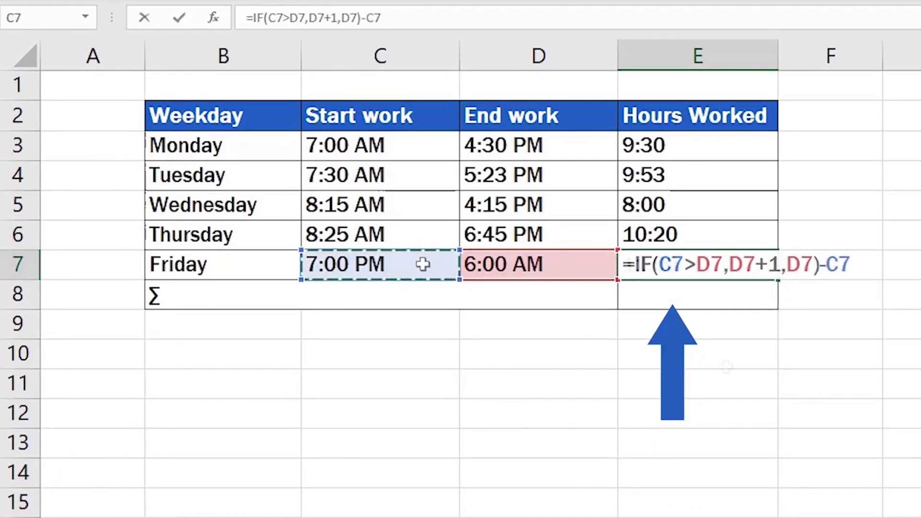
key("Return")
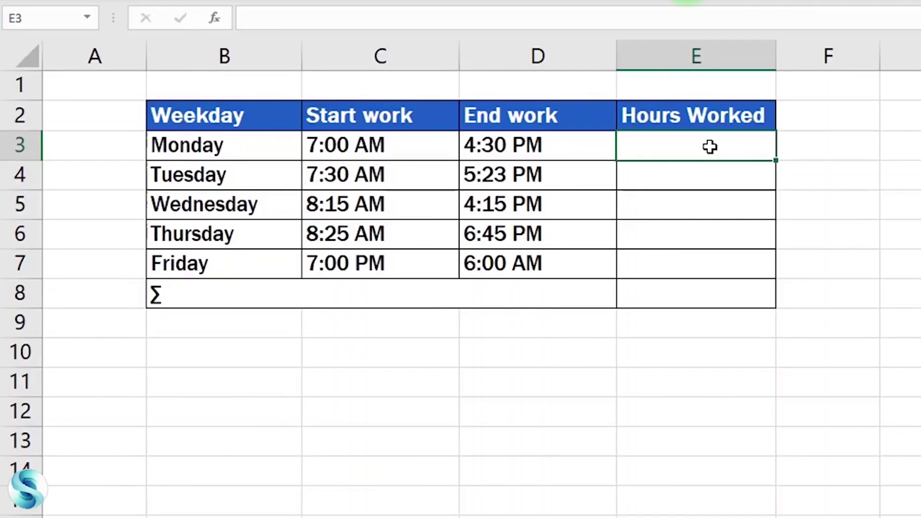
Enter =D3-C3 in E3 for Monday's 9:30 hours and reselect E3.
type("=")
left_click(557, 146)
type("-")
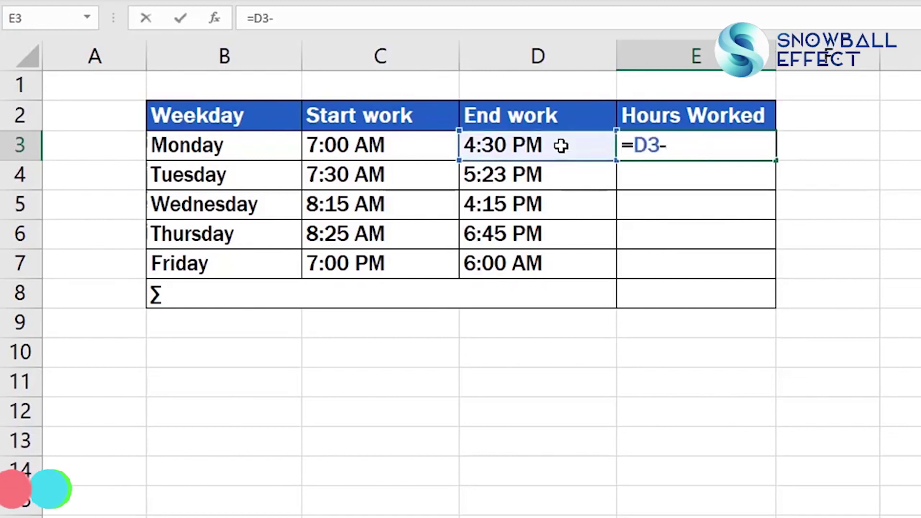
left_click(417, 146)
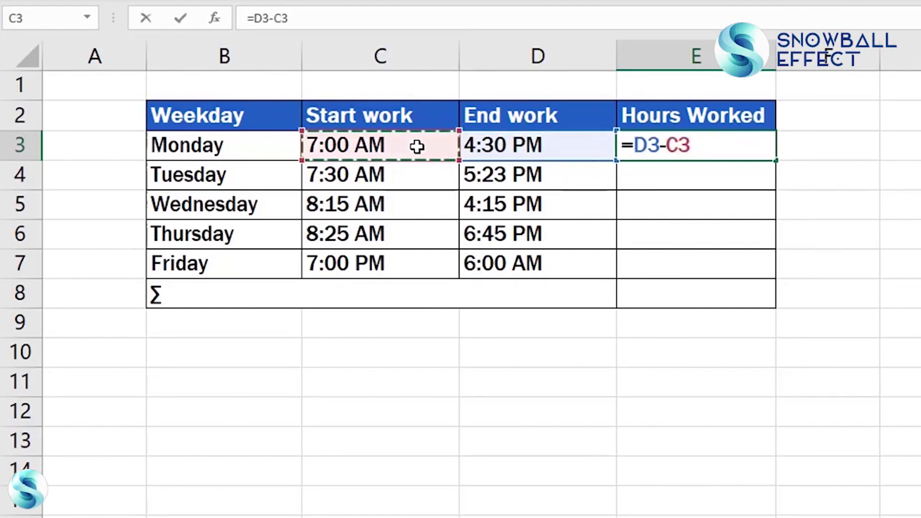
key("Return")
left_click(715, 150)
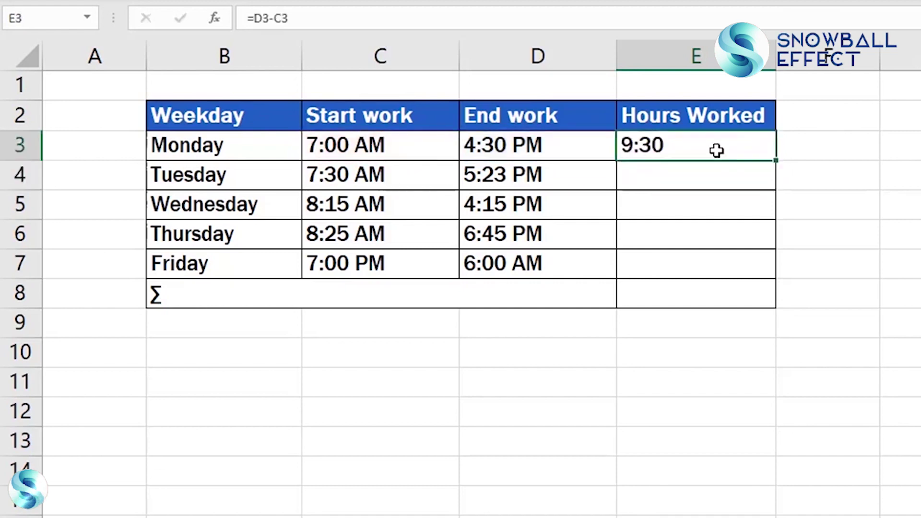
Fill E3's formula down to E7, giving 9:53, 8:00, 10:20 and ##### for Friday.
left_click_drag(774, 164, 785, 275)
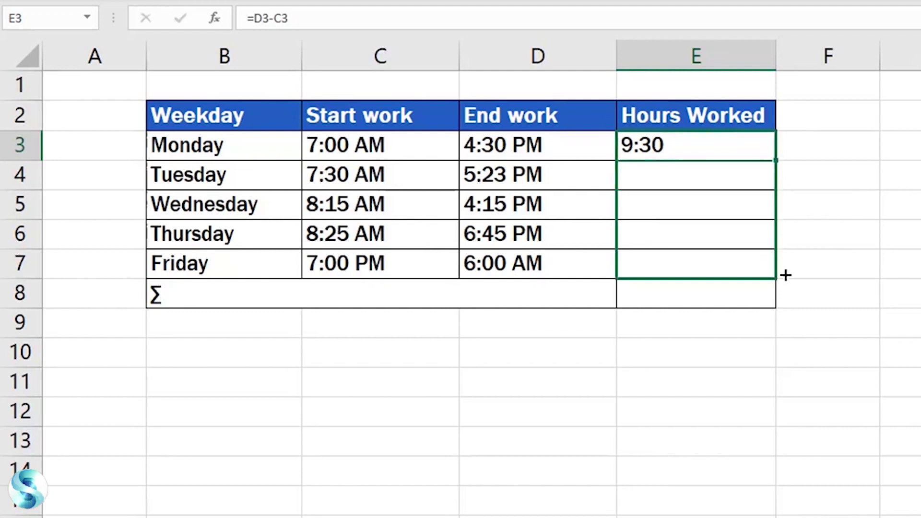
left_click_drag(785, 274, 785, 273)
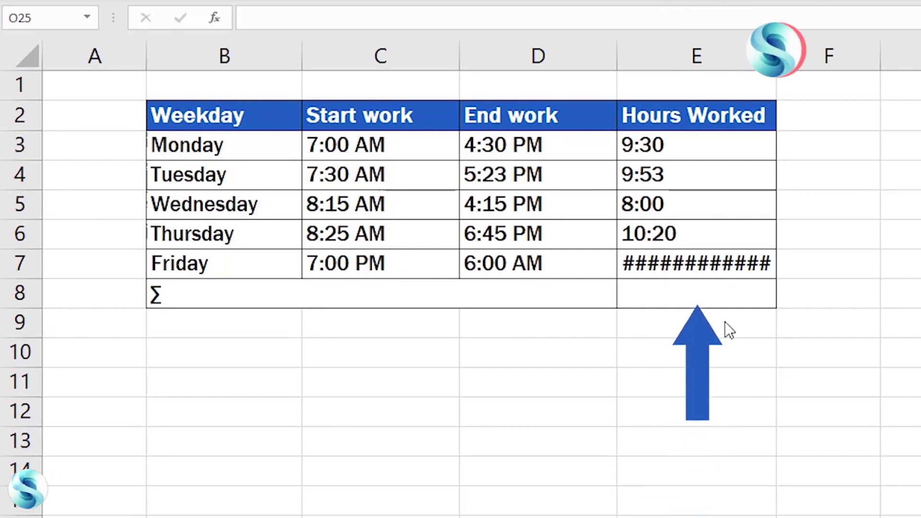
Delete Friday's ##### result in E7 and start a new formula with =i.
left_click(728, 261)
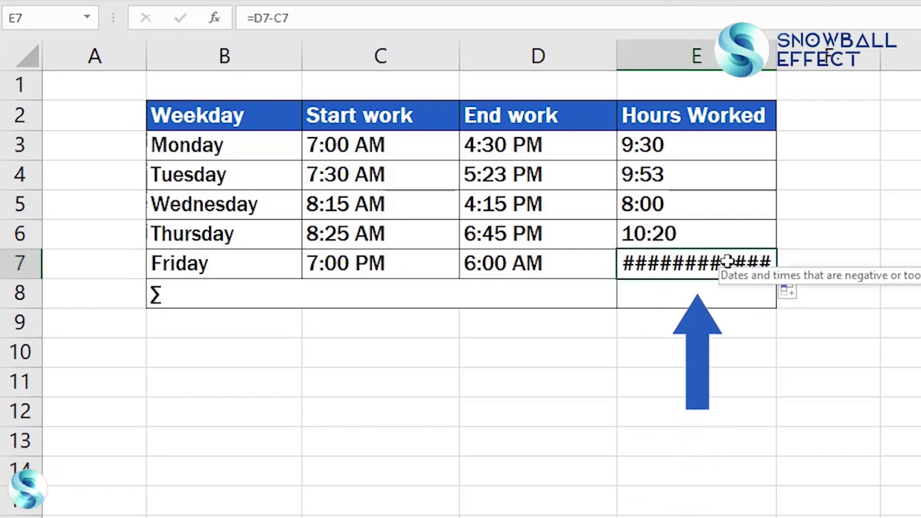
key("Delete")
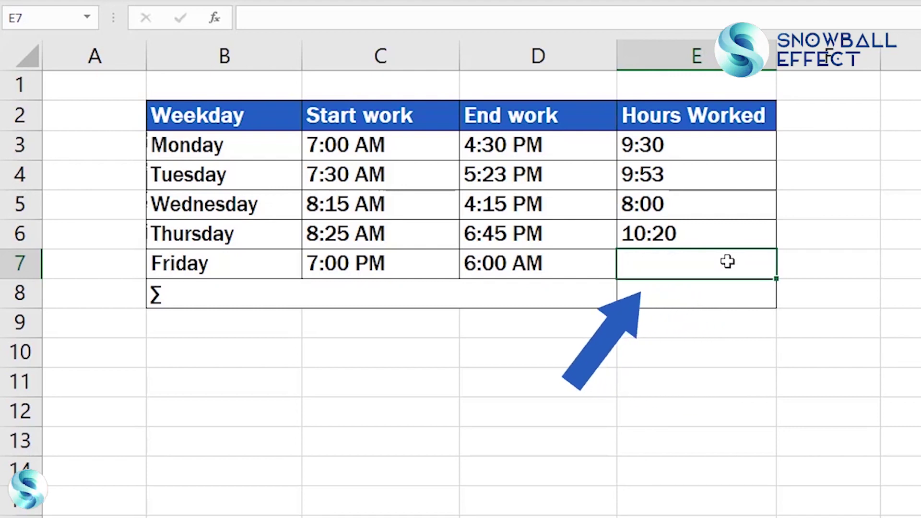
type("=i")
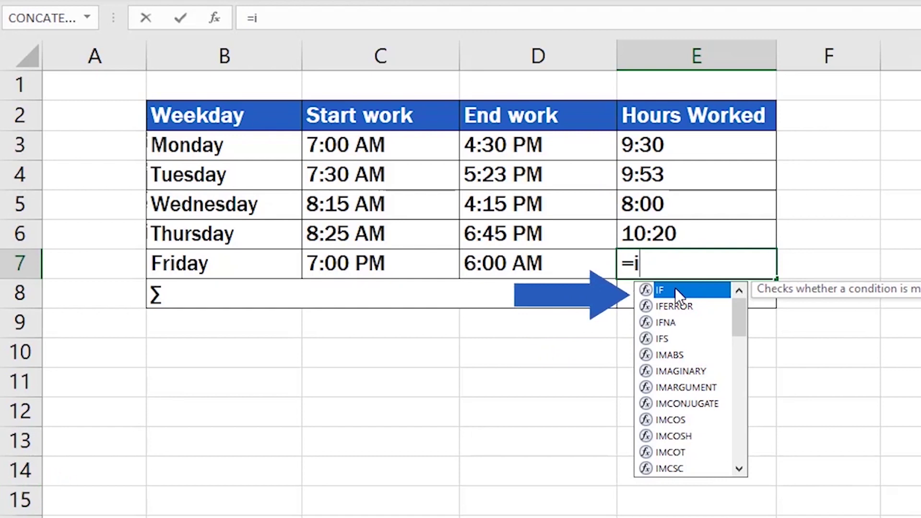
Insert IF in E7 with the condition C7>D7 and move to the next argument.
double_click(674, 288)
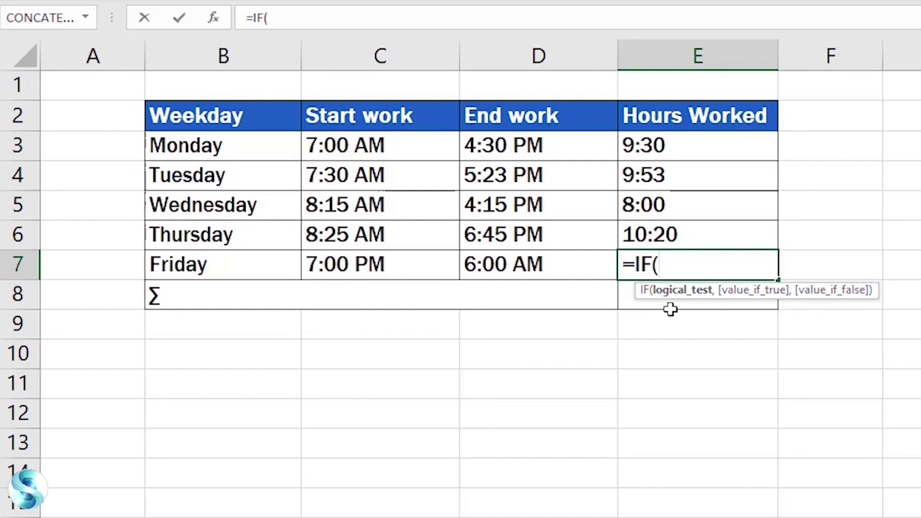
left_click(411, 264)
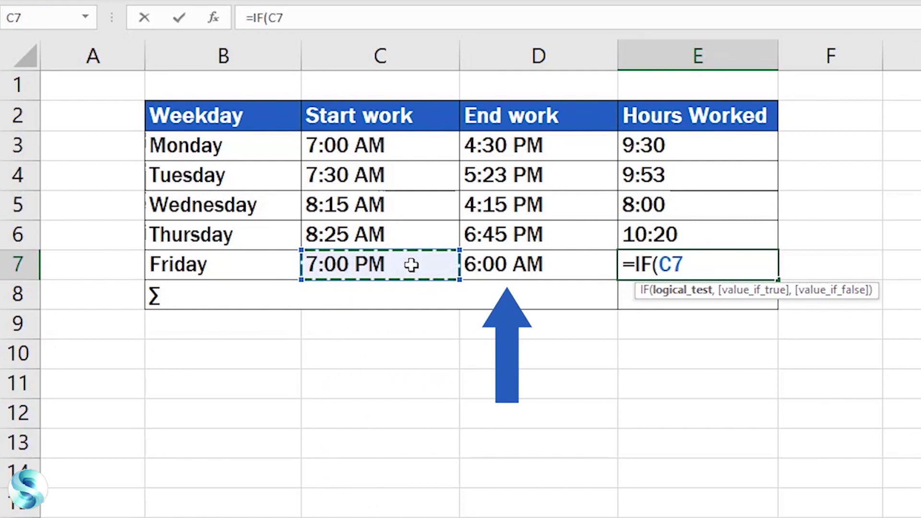
type(">")
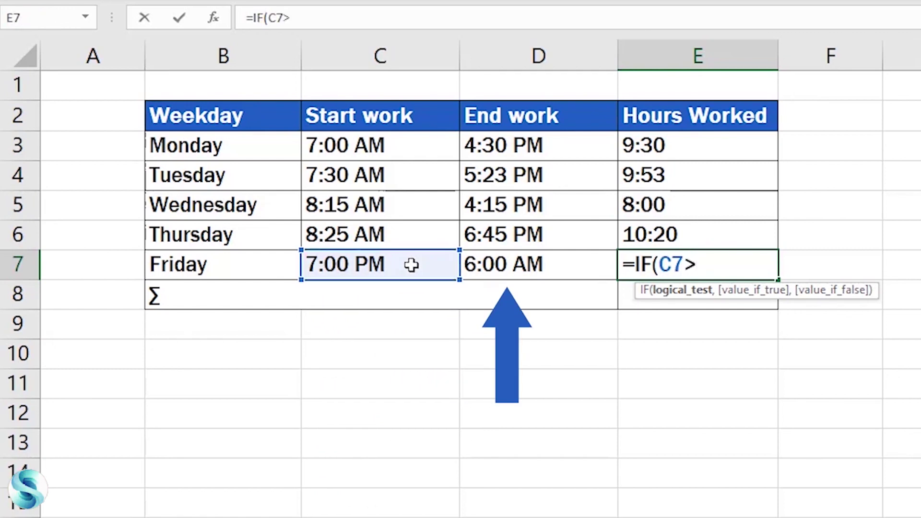
left_click(575, 263)
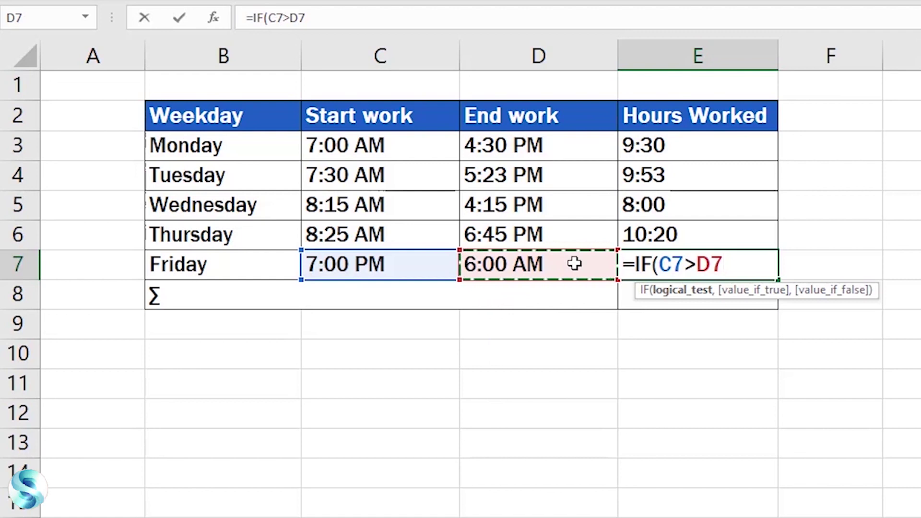
type(",")
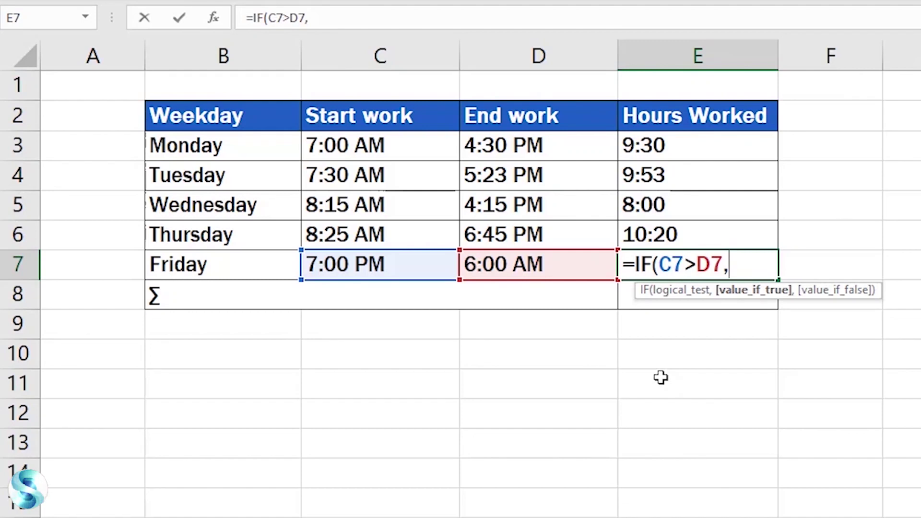
Make the IF's true value D7+1 and move to the false argument.
left_click(572, 265)
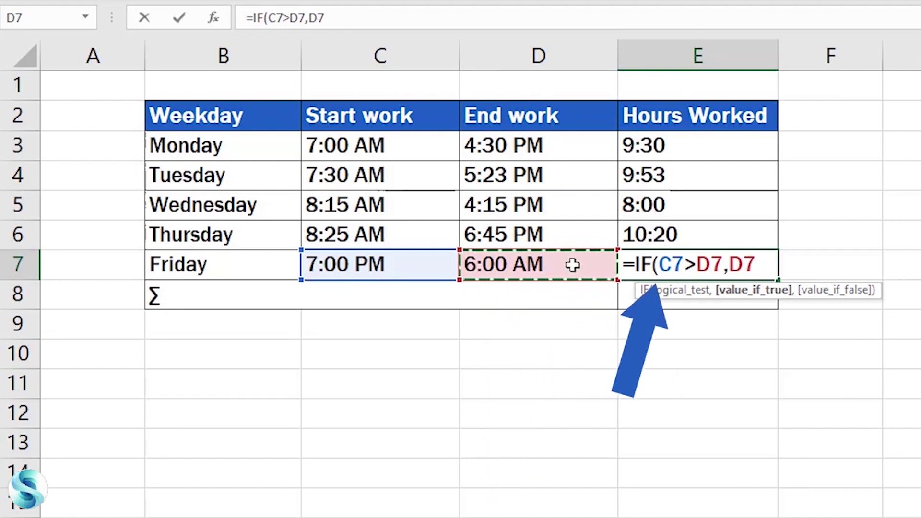
type("+1")
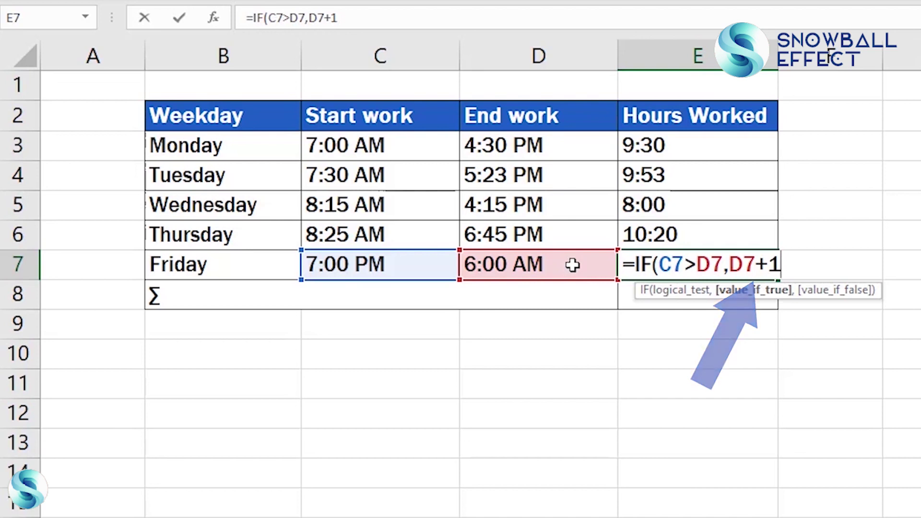
type(",")
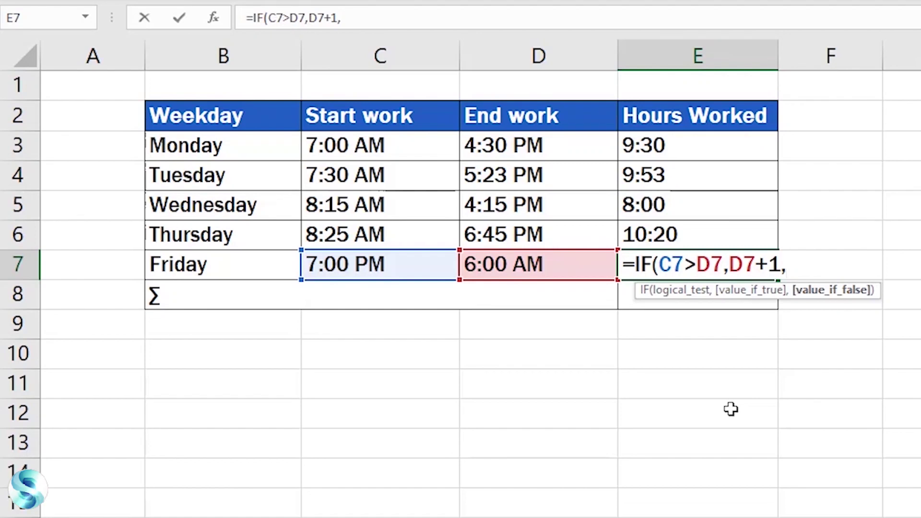
Use D7 as the IF's false value and close the parenthesis.
left_click(584, 265)
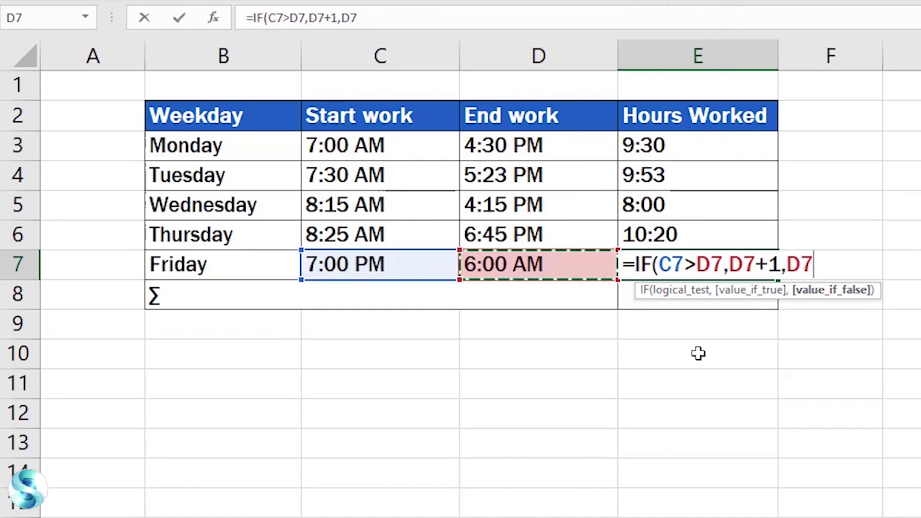
type(")-")
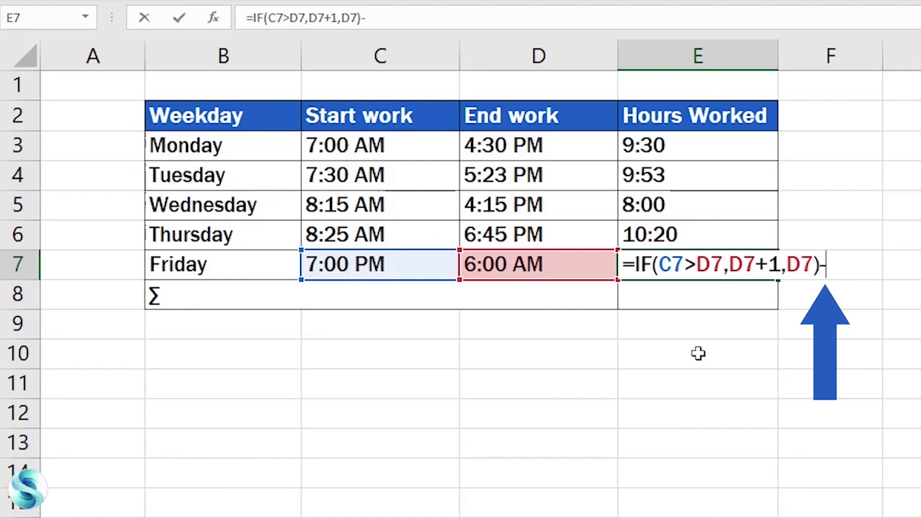
Subtract C7 and commit the formula, so E7 shows 11:00 hours.
left_click(422, 264)
key("Return")
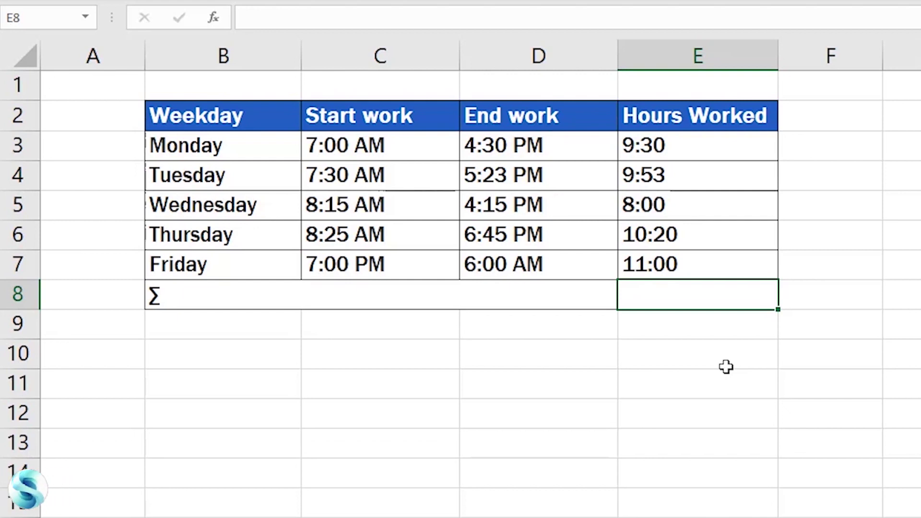
Fill E7's IF formula up to E3 and check each weekday's copied formula.
left_click(710, 265)
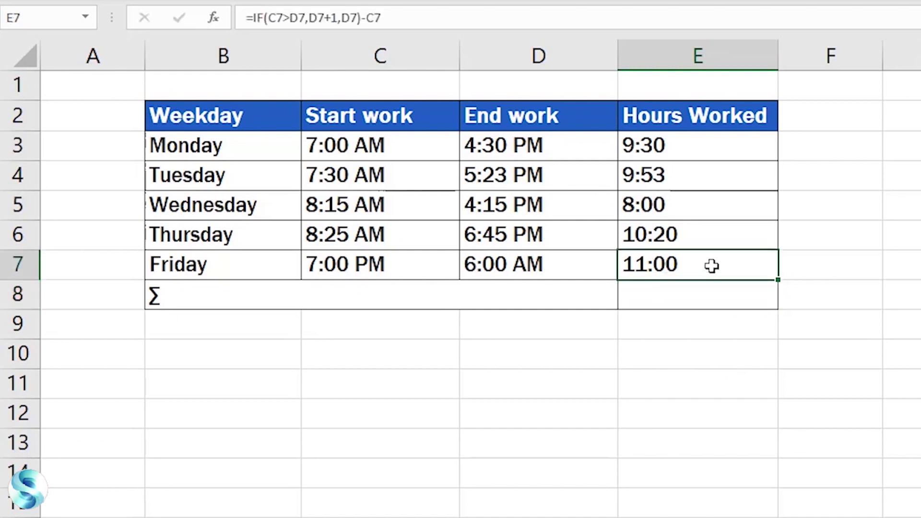
left_click_drag(780, 280, 787, 140)
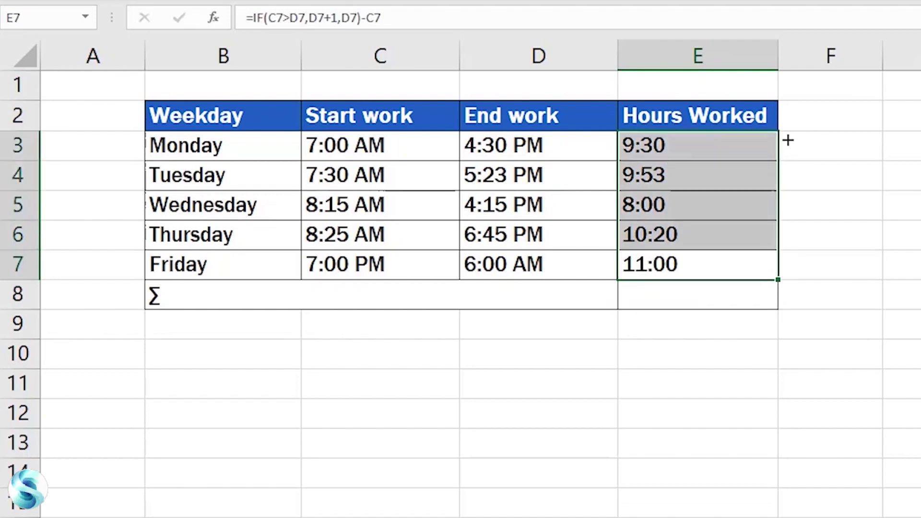
left_click(705, 144)
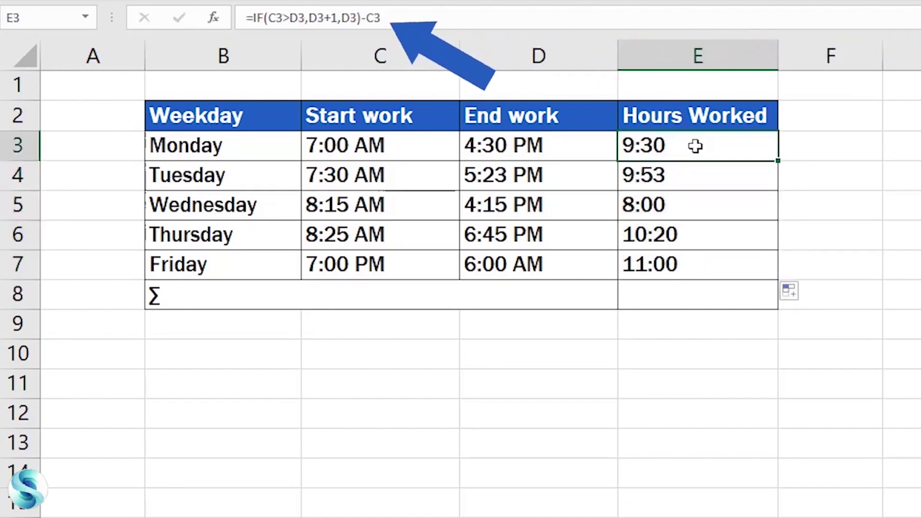
left_click(711, 173)
left_click(712, 202)
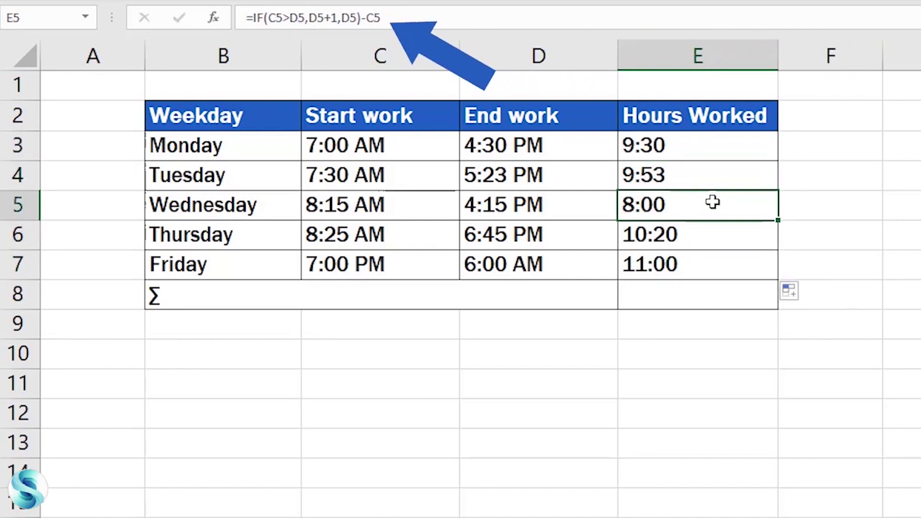
left_click(713, 232)
left_click(719, 265)
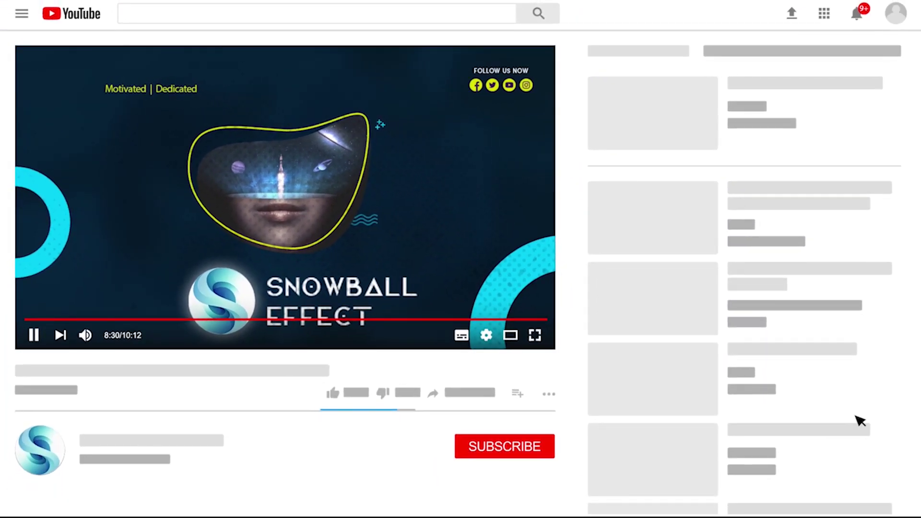
Subscribe to the Snowball Effect channel below the playing video.
left_click(479, 451)
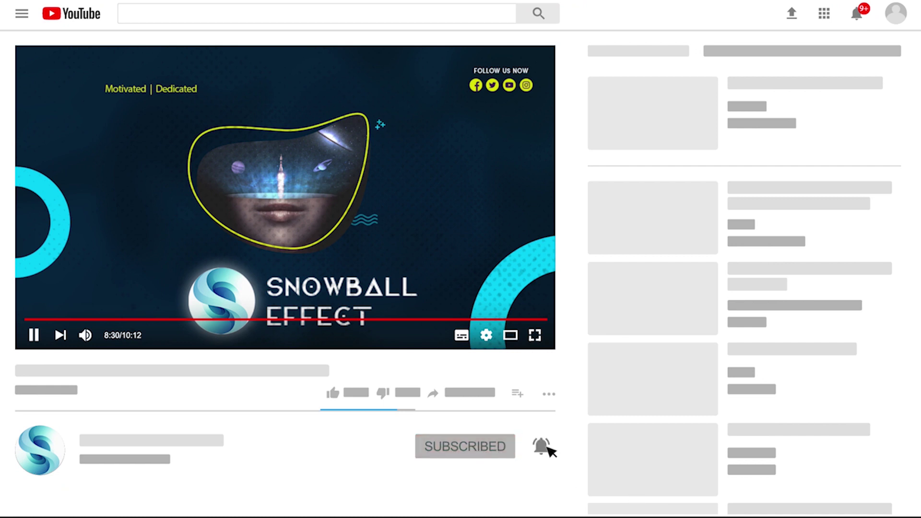